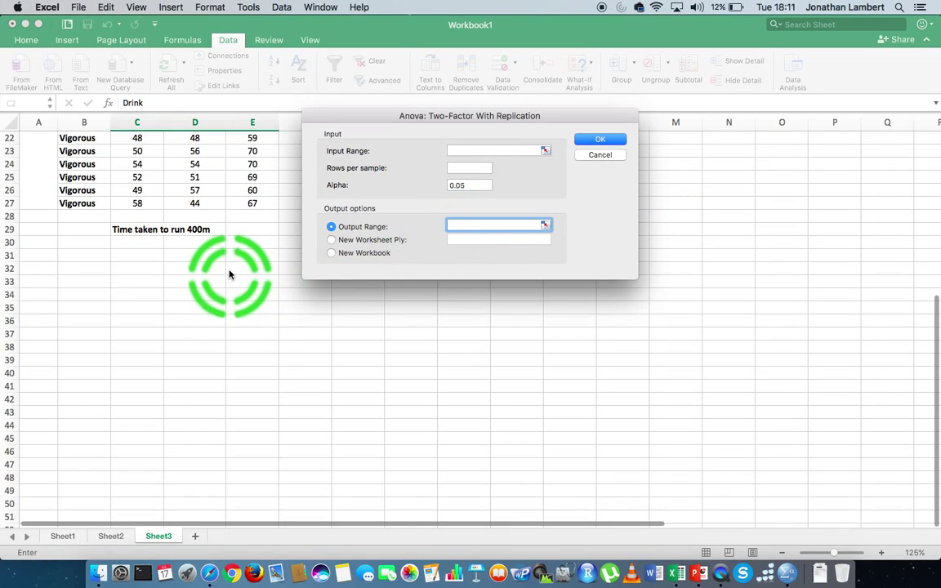
Step: Start the ANOVA Input Range at cell $B$3, leaving Output Range empty
scroll(221, 253, up, 5)
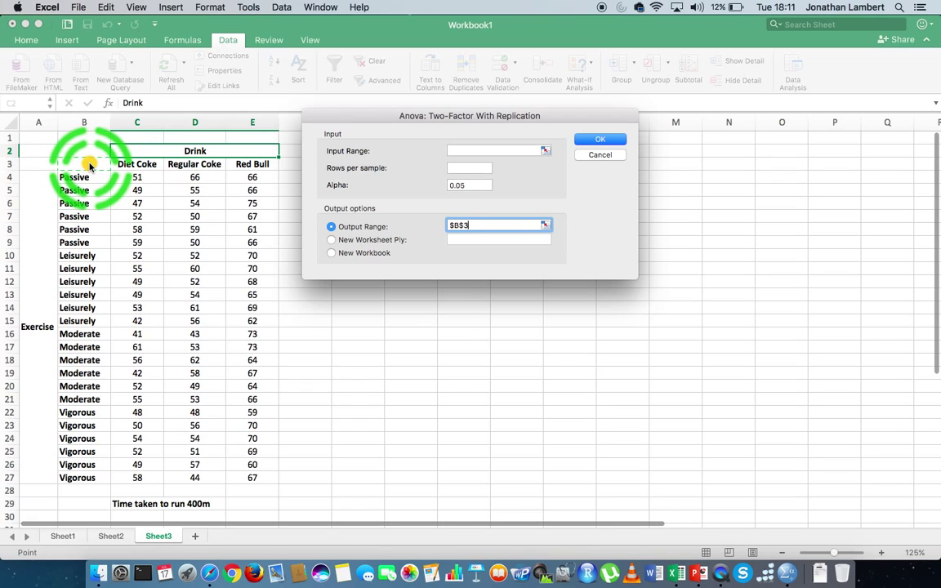
drag(90, 166, 252, 474)
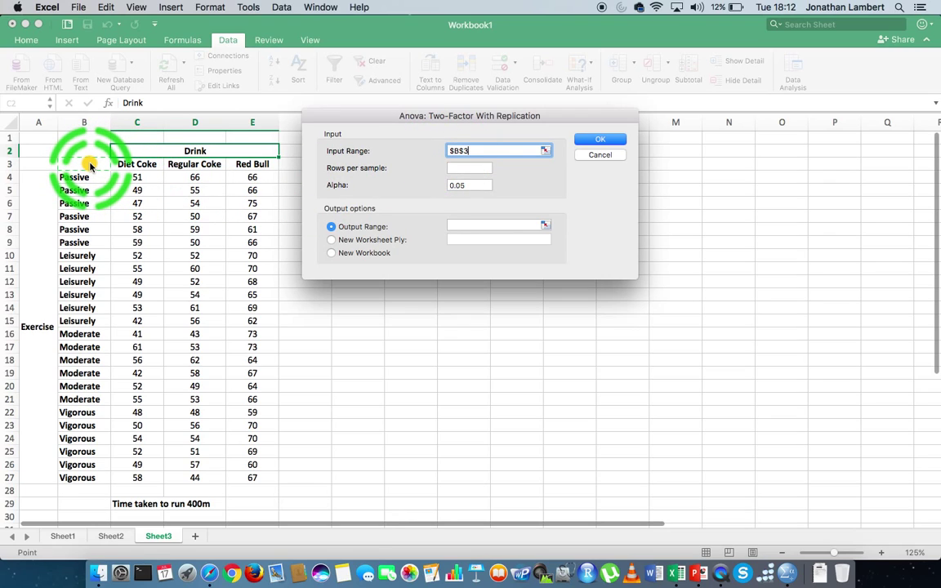
Step: Set the input range to $B$3:$E$27 with 6 rows per sample and alpha 0.05
drag(90, 166, 247, 482)
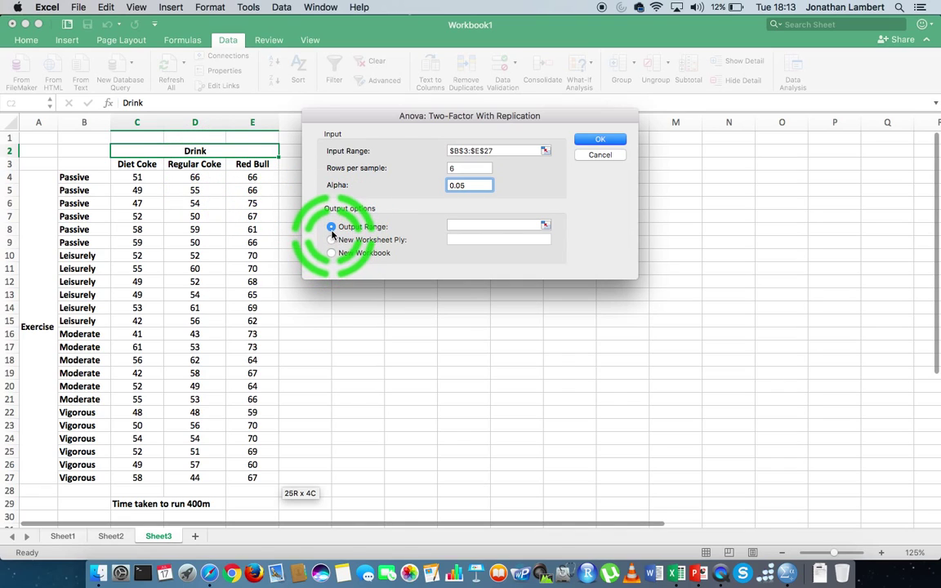
Step: Place the ANOVA output at cell G2 beside the data and run the analysis
click(457, 225)
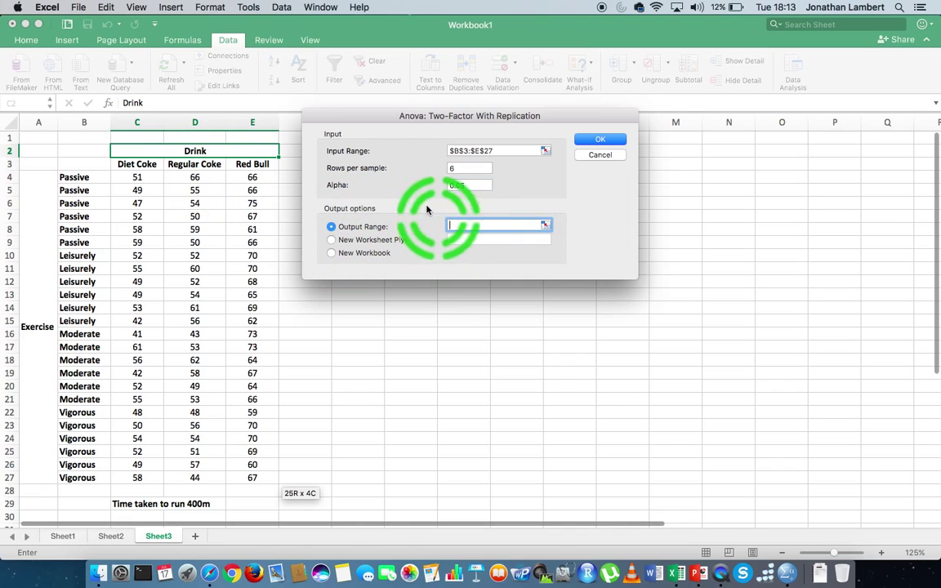
drag(335, 120, 539, 131)
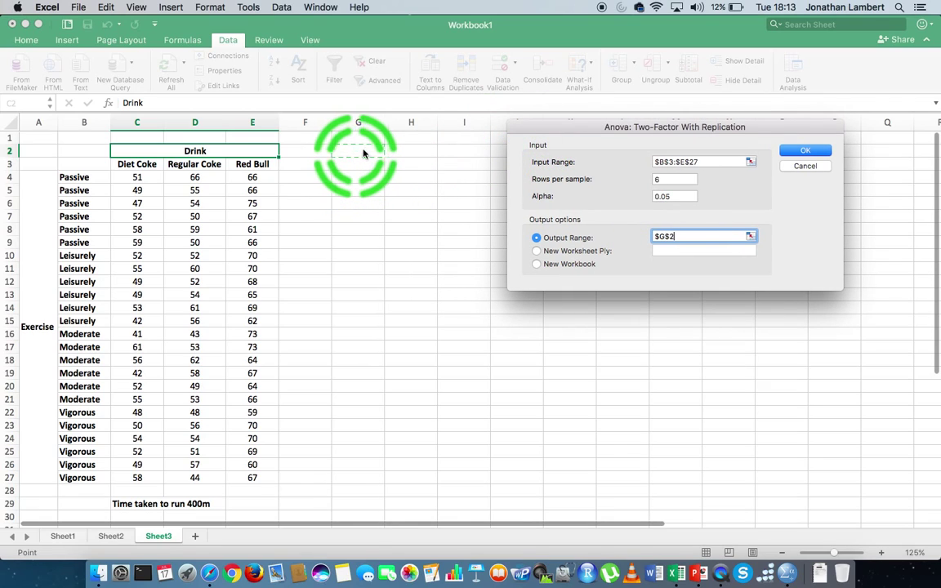
click(796, 152)
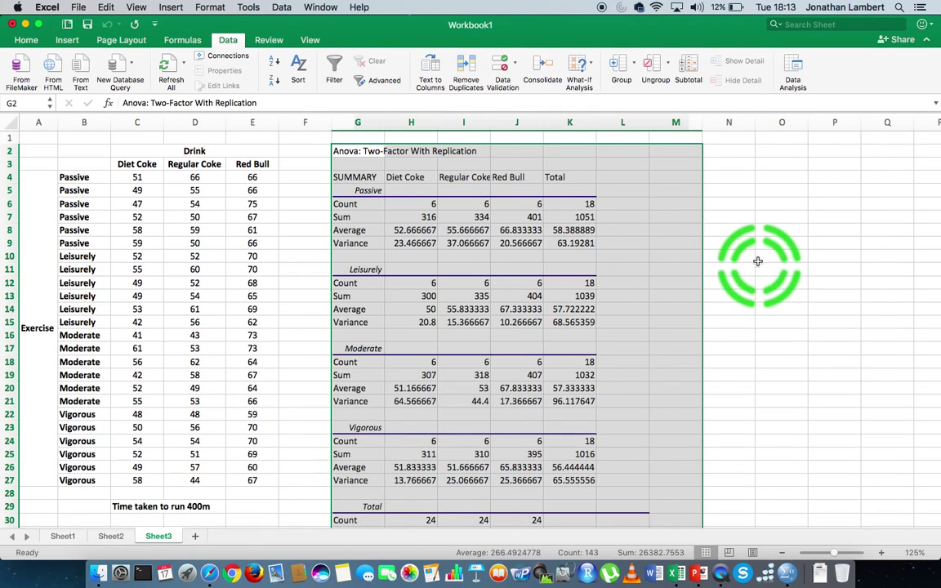
Step: Deselect the output and autofit column G to fit the ANOVA title and labels
click(757, 259)
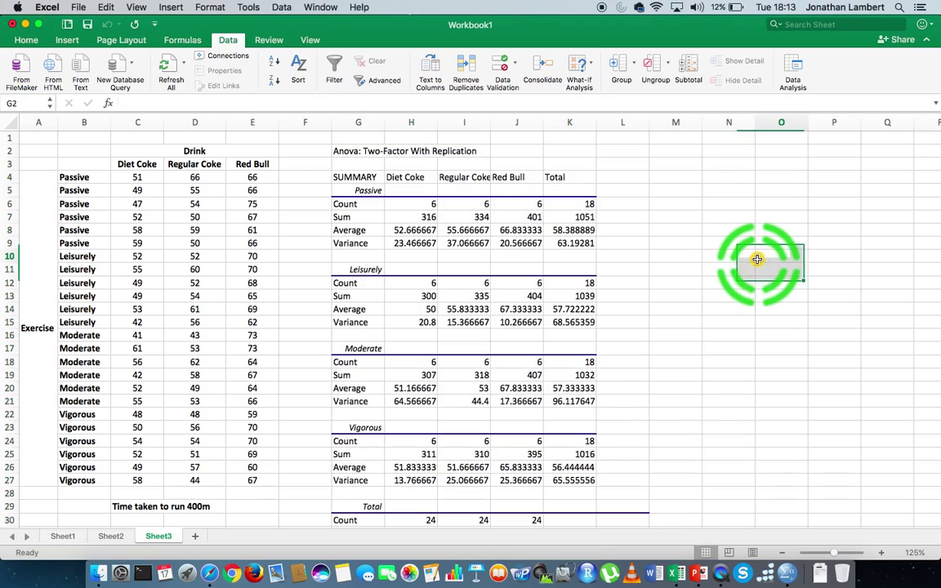
scroll(735, 286, down, 6)
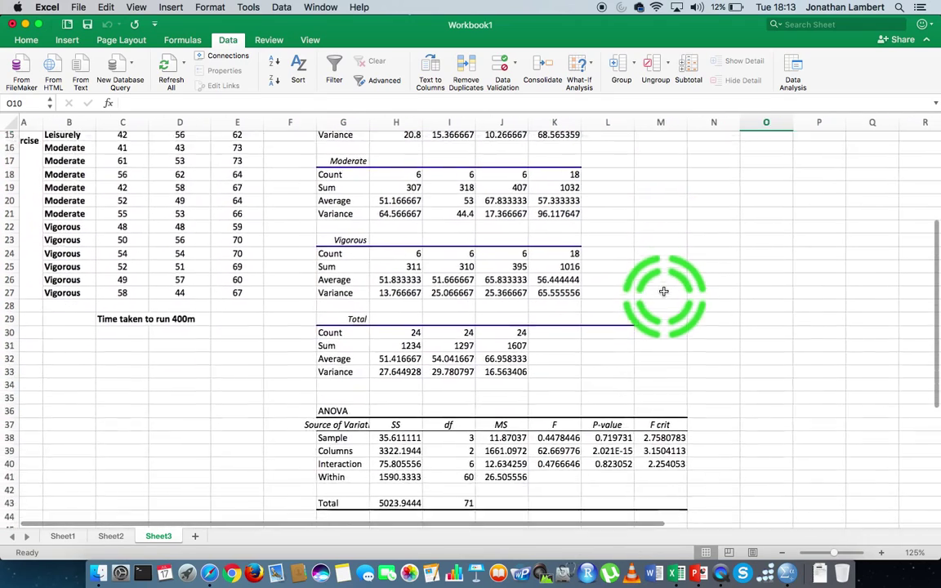
scroll(663, 291, up, 6)
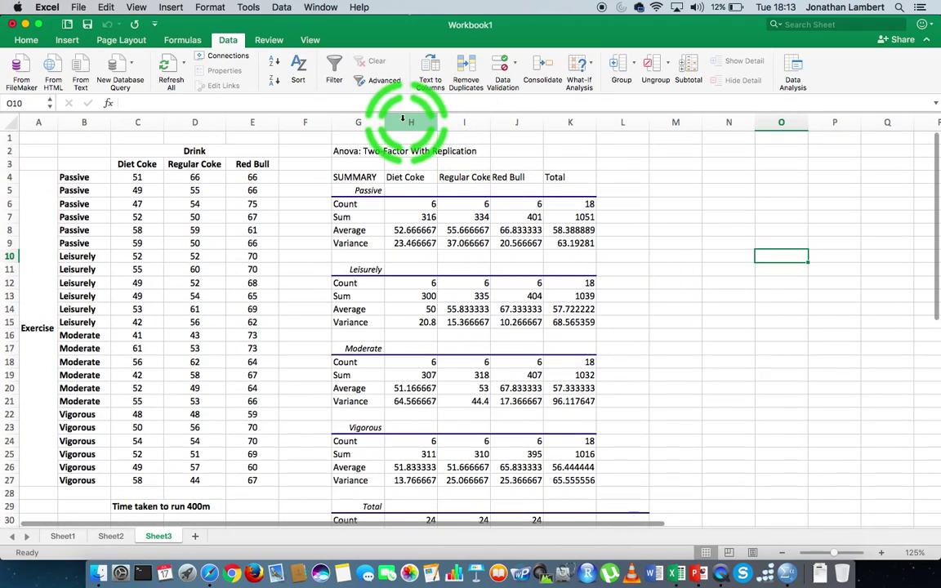
double_click(384, 121)
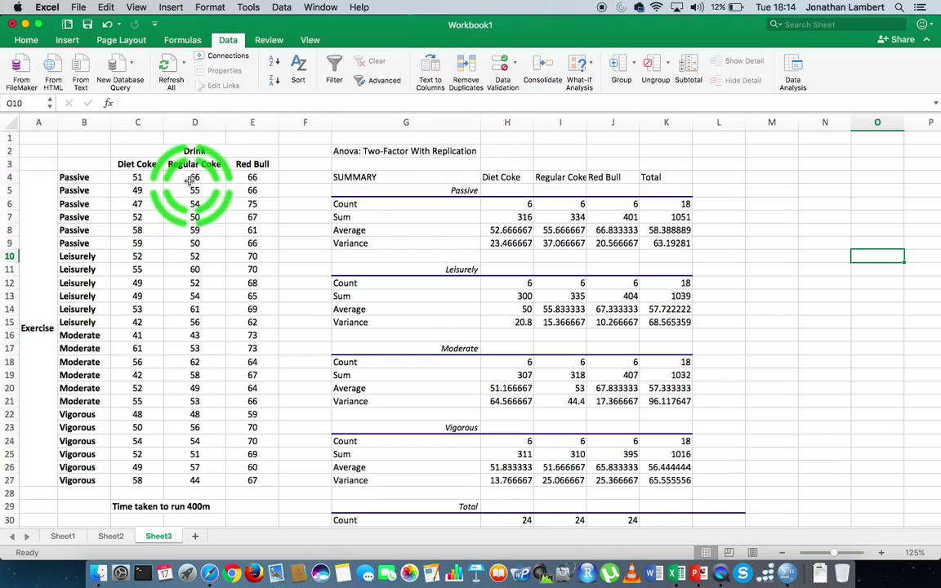
Step: Widen column I so the Regular Coke averages and variances show full decimals
click(370, 177)
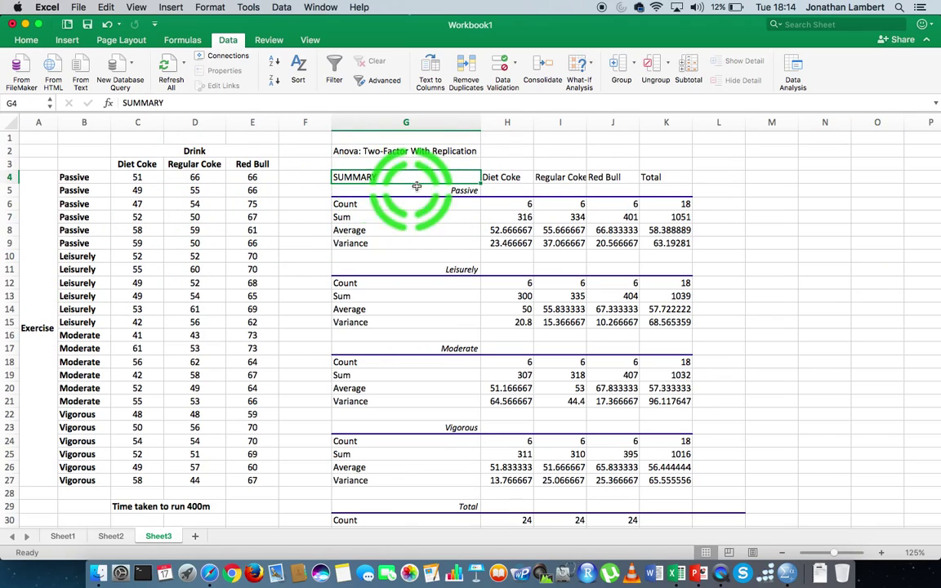
click(451, 191)
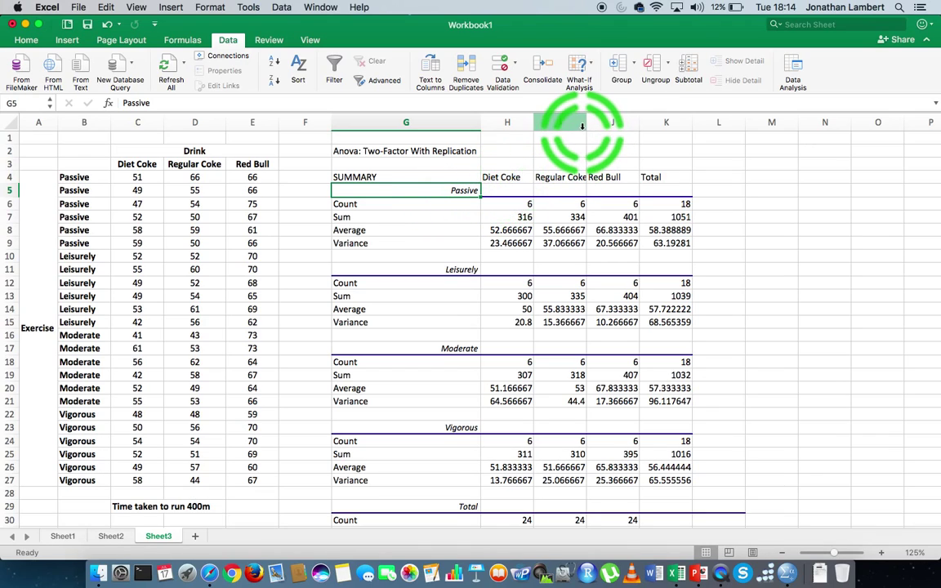
drag(585, 124, 595, 123)
Step: Review the drink headings and Passive counts, sums (334, 401) and averages
click(513, 176)
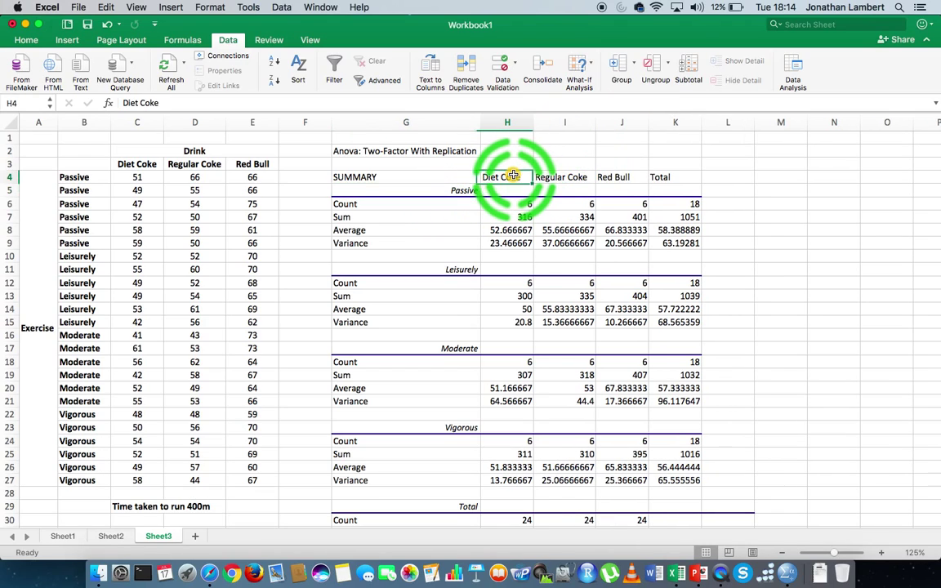
click(561, 176)
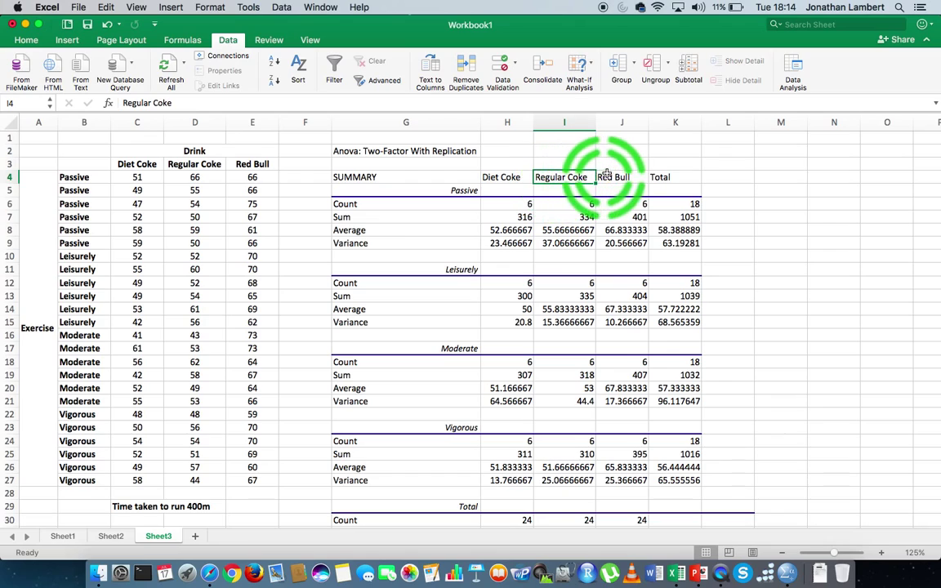
click(609, 177)
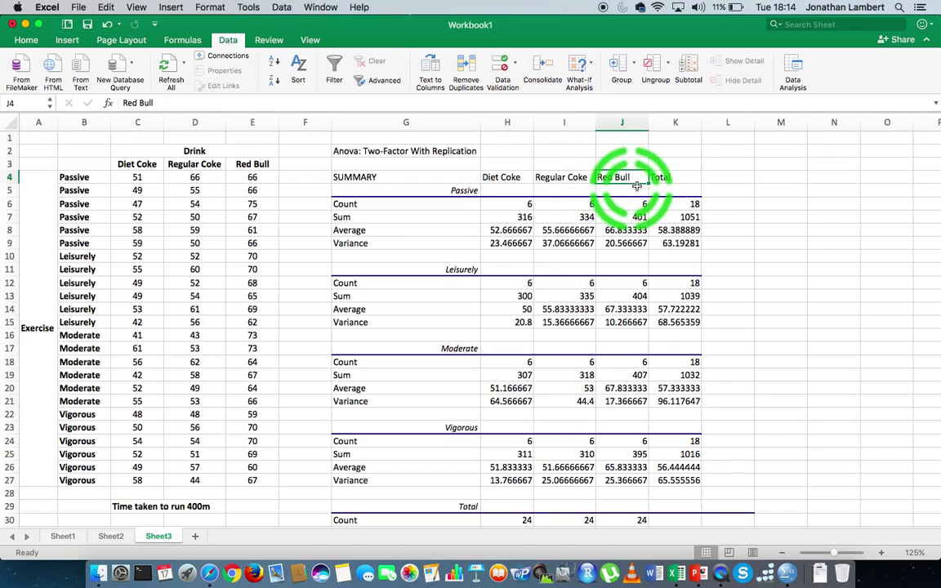
click(342, 205)
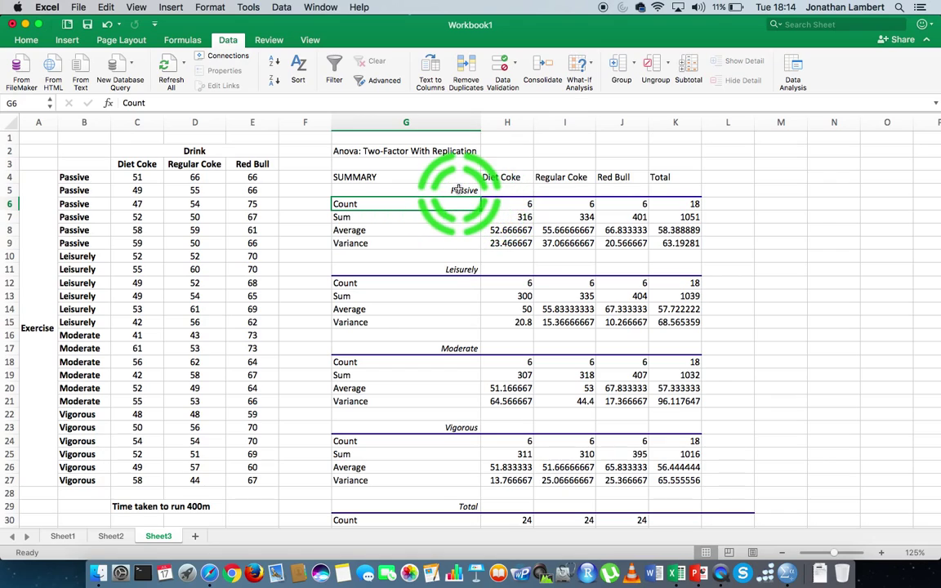
click(514, 204)
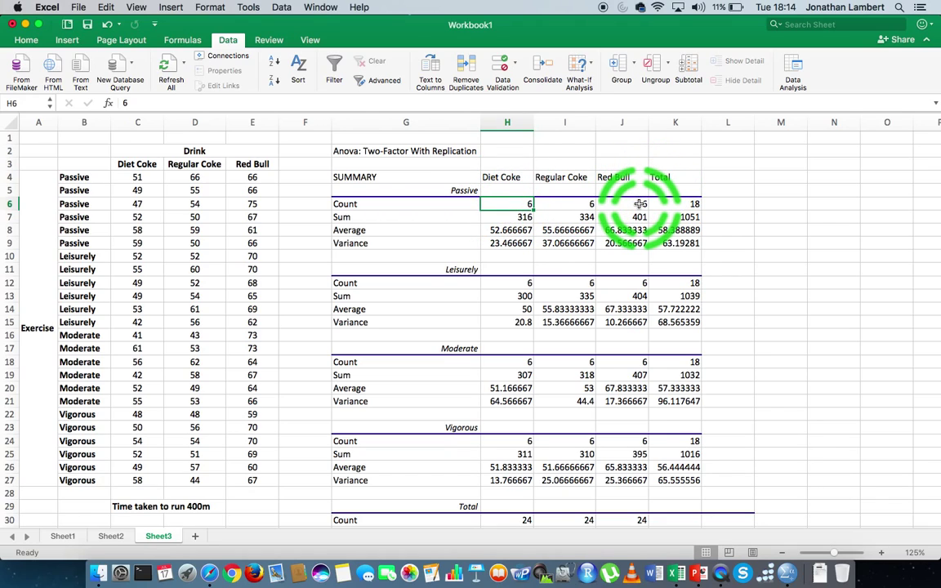
click(576, 217)
click(616, 219)
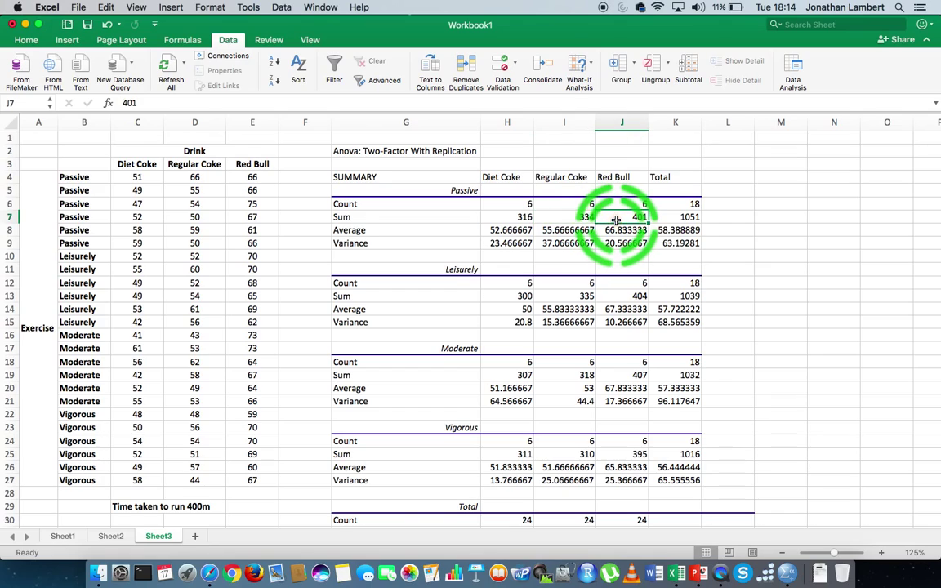
click(496, 232)
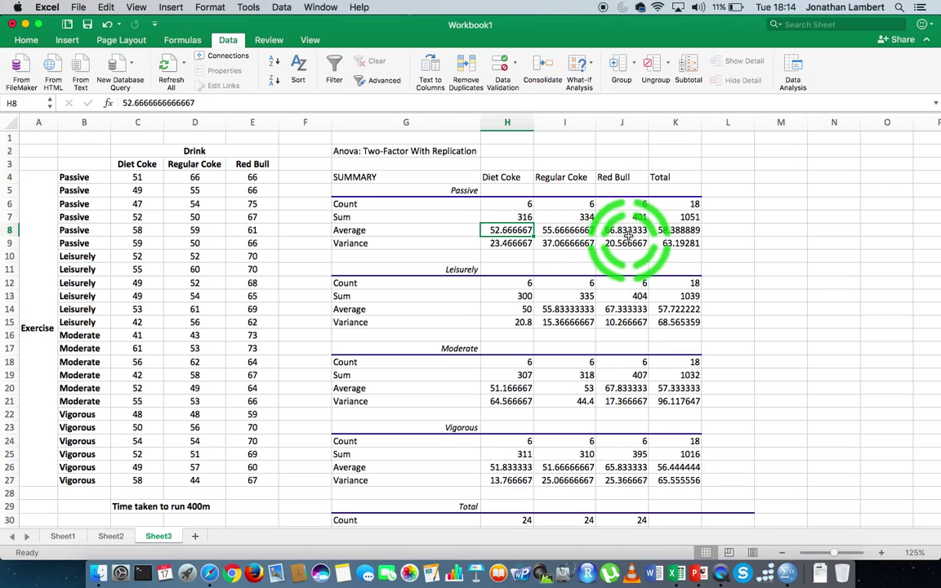
click(621, 231)
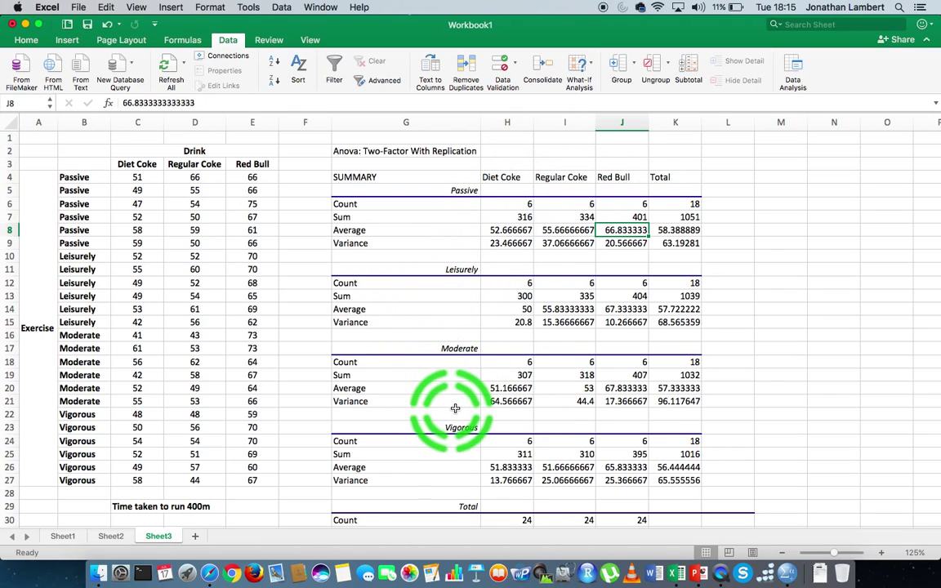
scroll(454, 421, down, 5)
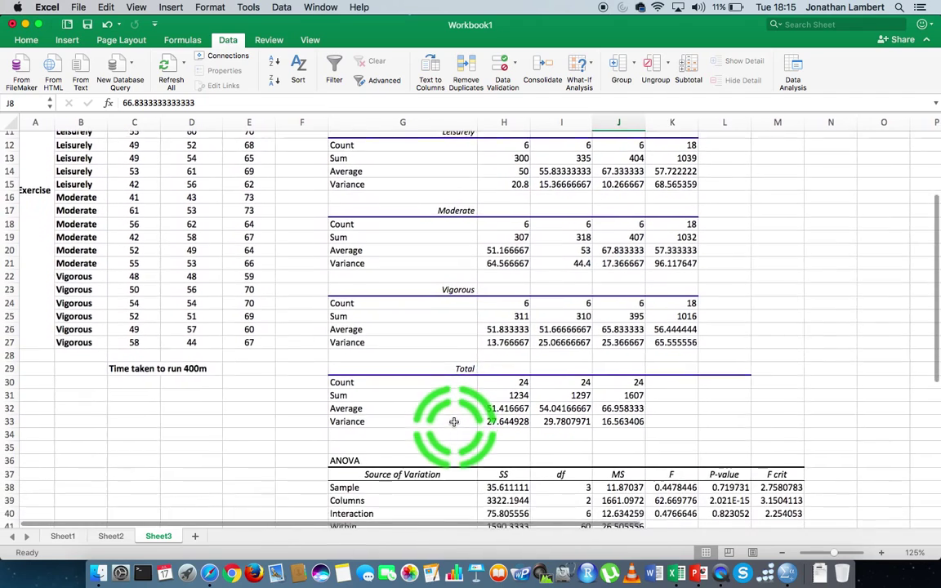
scroll(454, 422, down, 1)
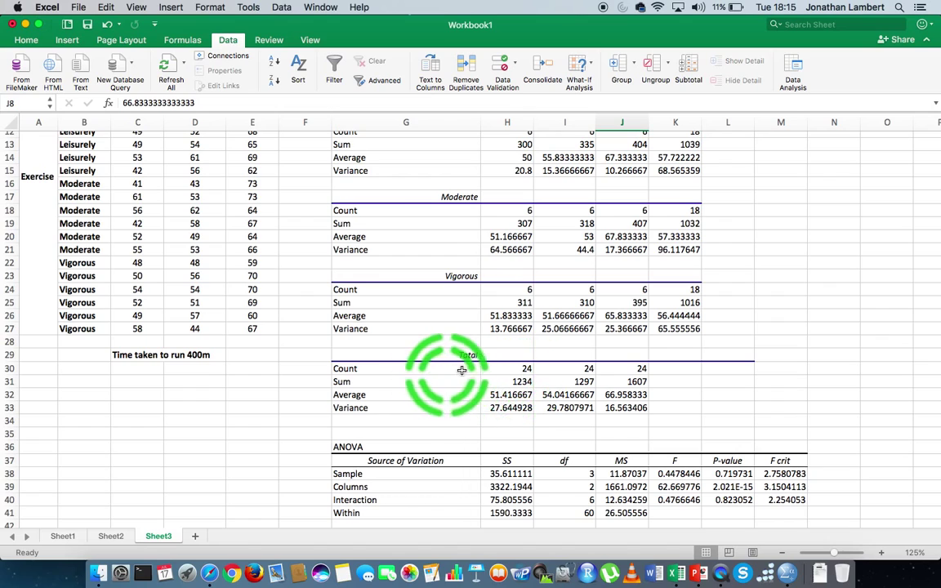
scroll(525, 188, up, 5)
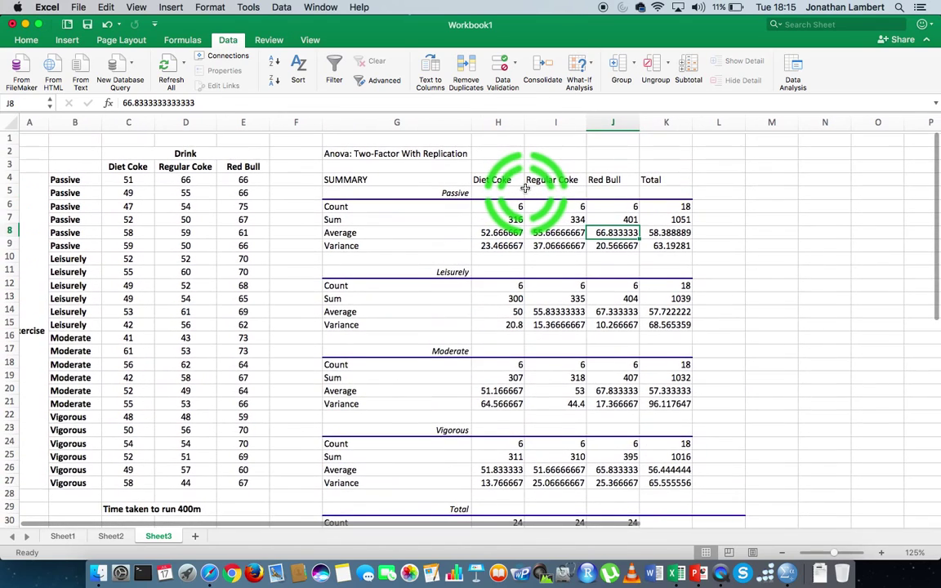
click(555, 176)
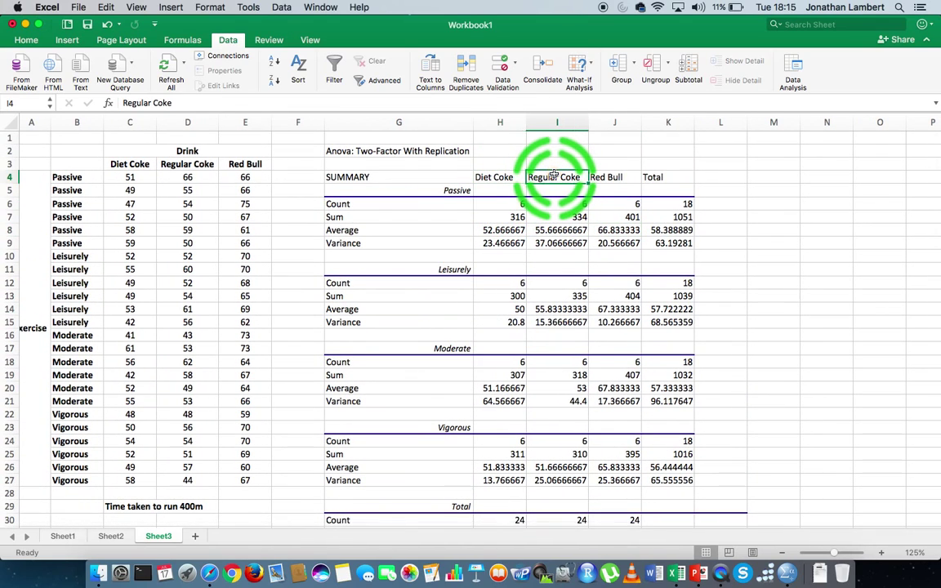
click(611, 177)
scroll(500, 245, down, 10)
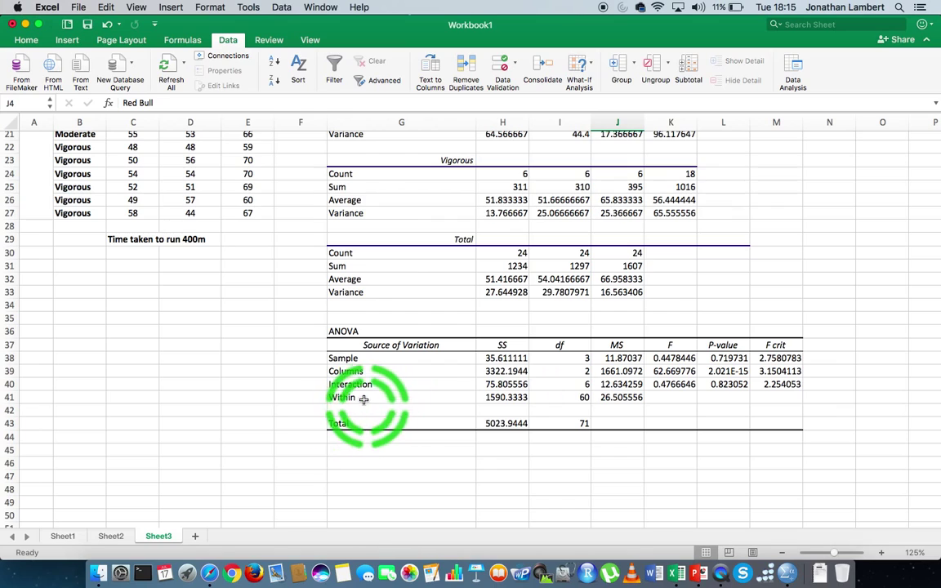
click(338, 360)
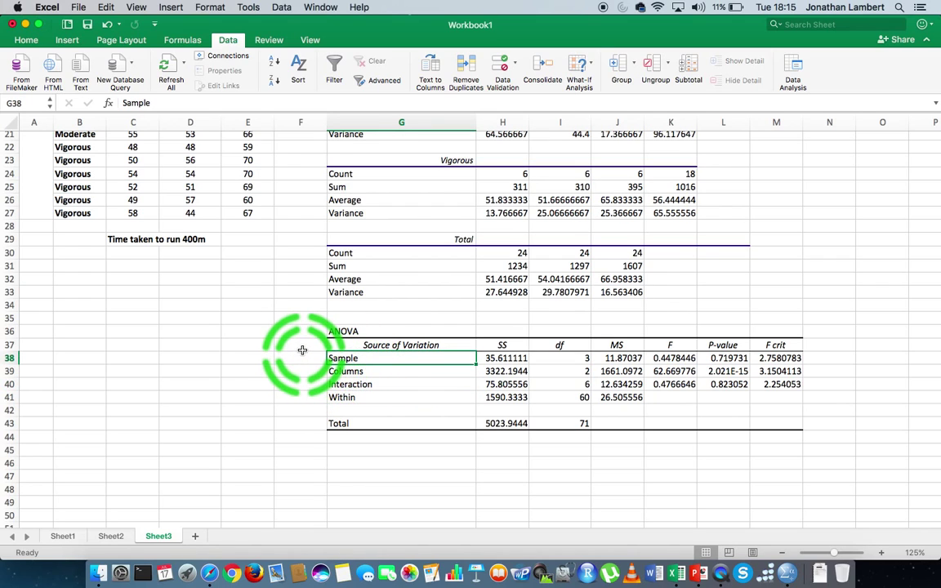
scroll(302, 350, up, 3)
scroll(302, 350, up, 7)
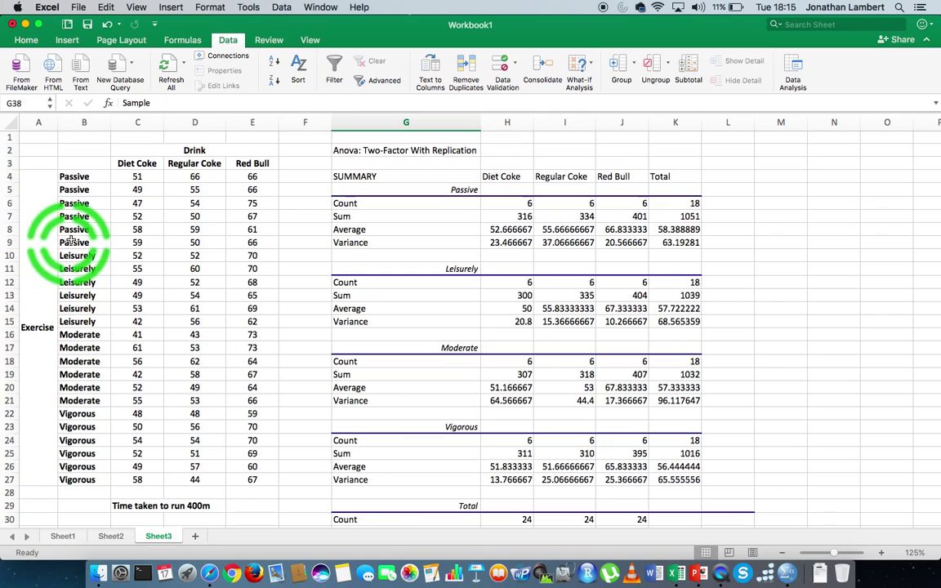
Step: Relabel the Sample source of variation in G38 as Exercise
scroll(357, 384, down, 5)
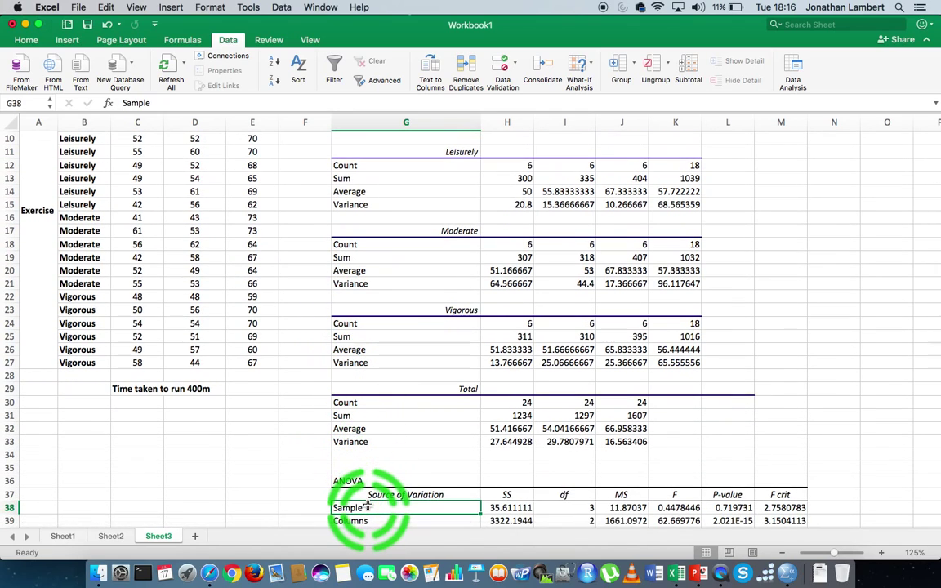
scroll(365, 505, down, 2)
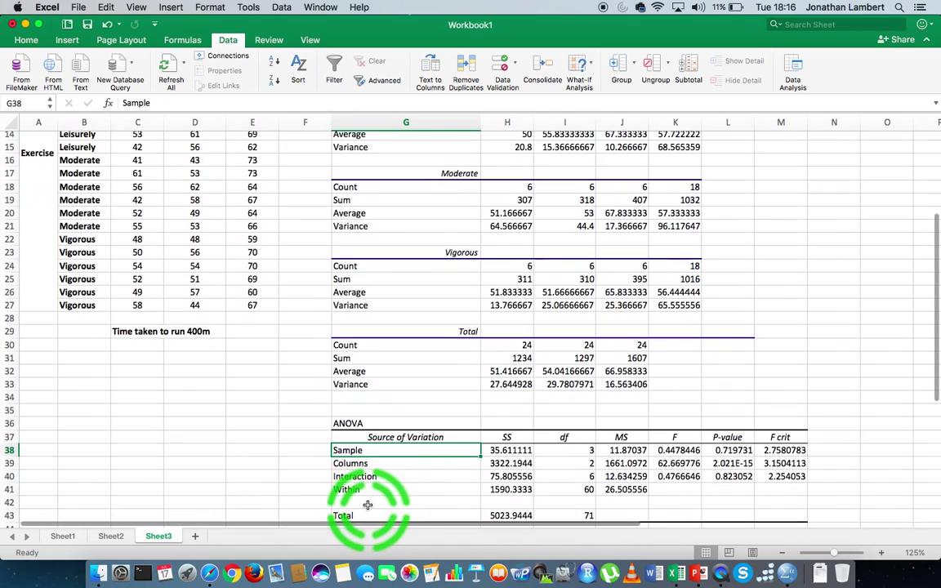
double_click(365, 450)
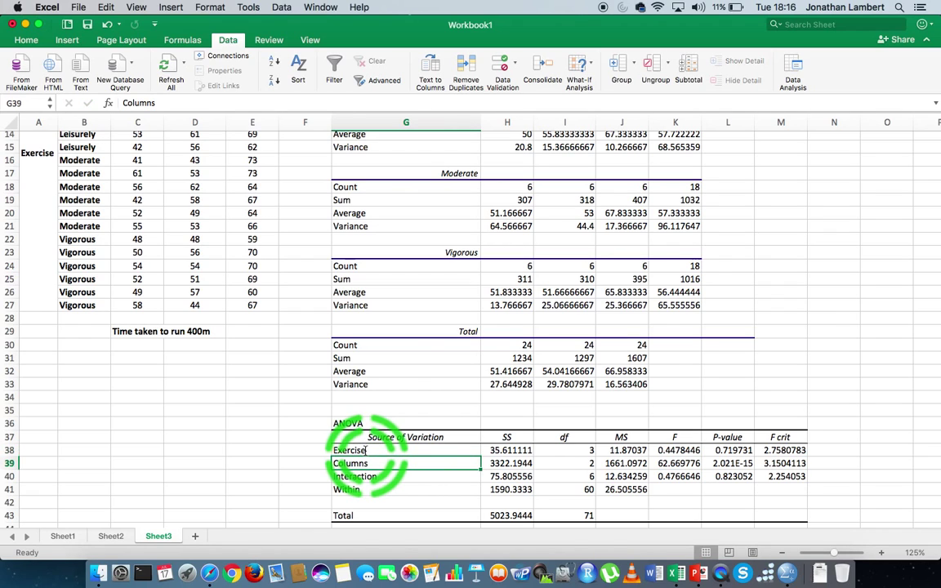
Step: Relabel the Columns source of variation in G39 as Drink
scroll(357, 448, up, 5)
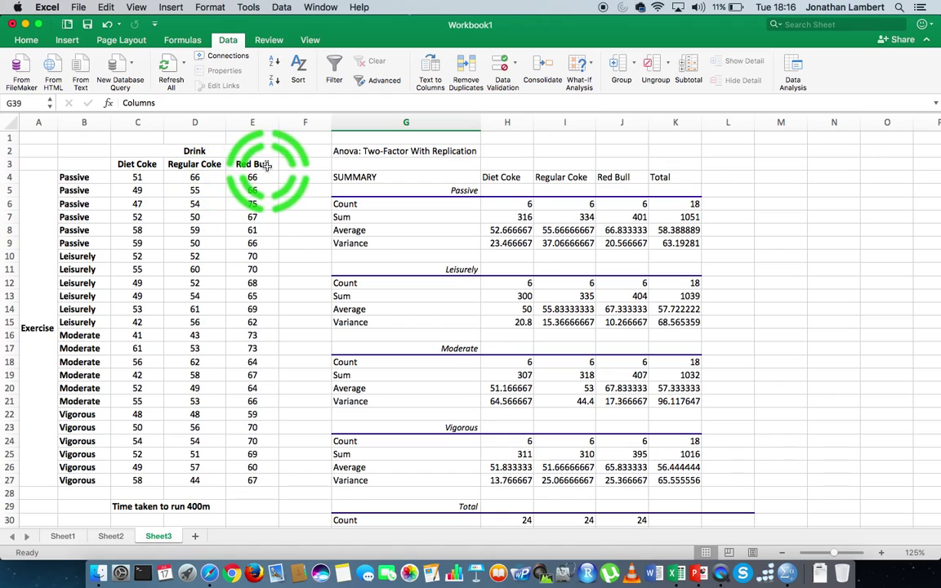
scroll(315, 275, down, 6)
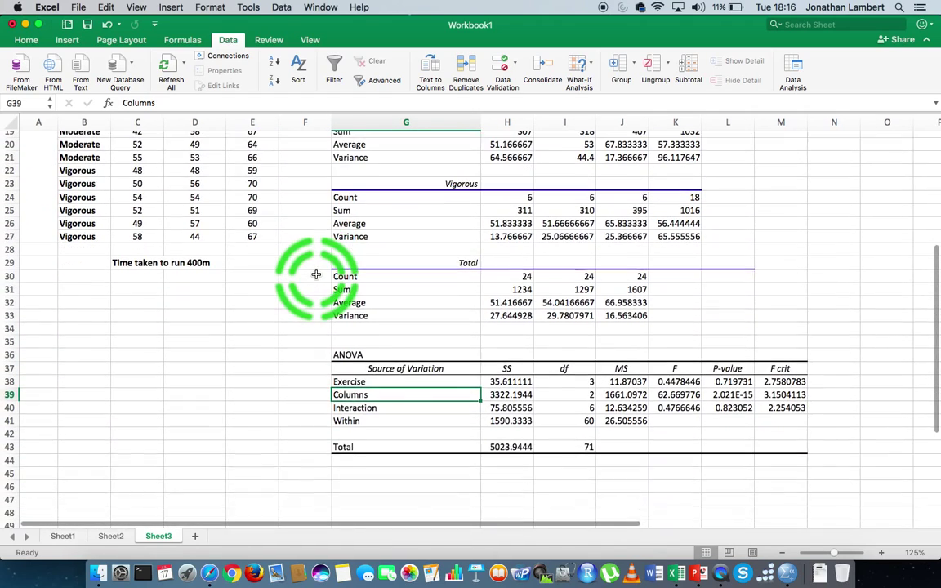
double_click(374, 395)
key(BackSpace)
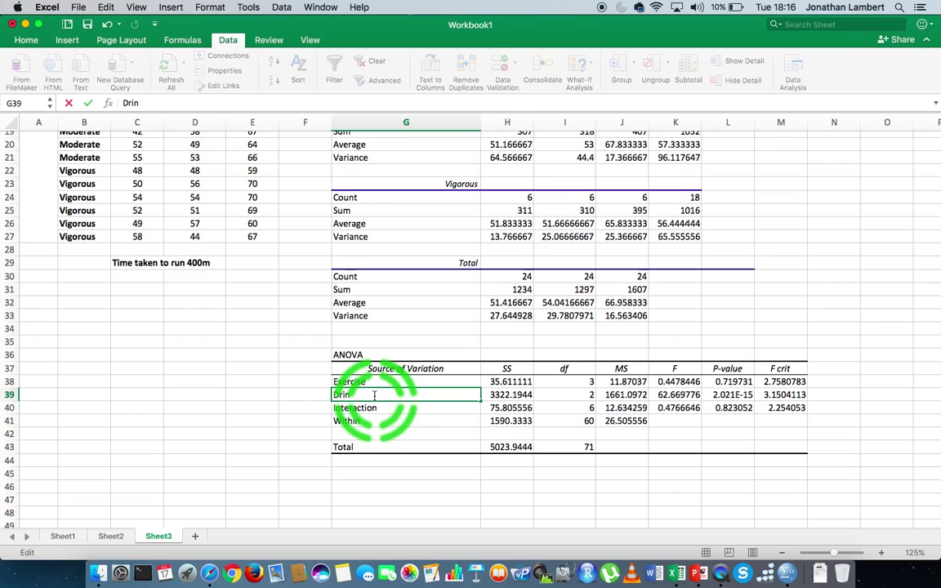
click(299, 418)
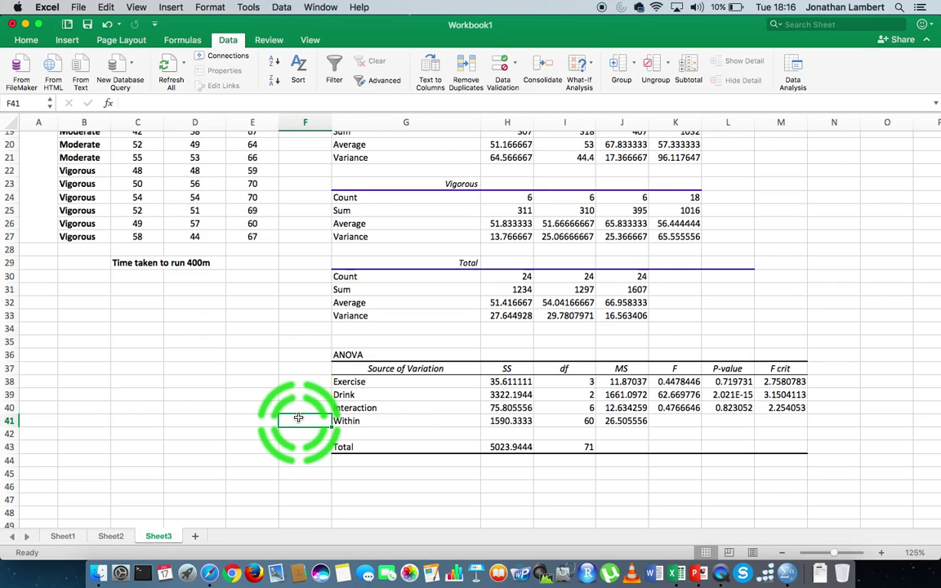
click(338, 381)
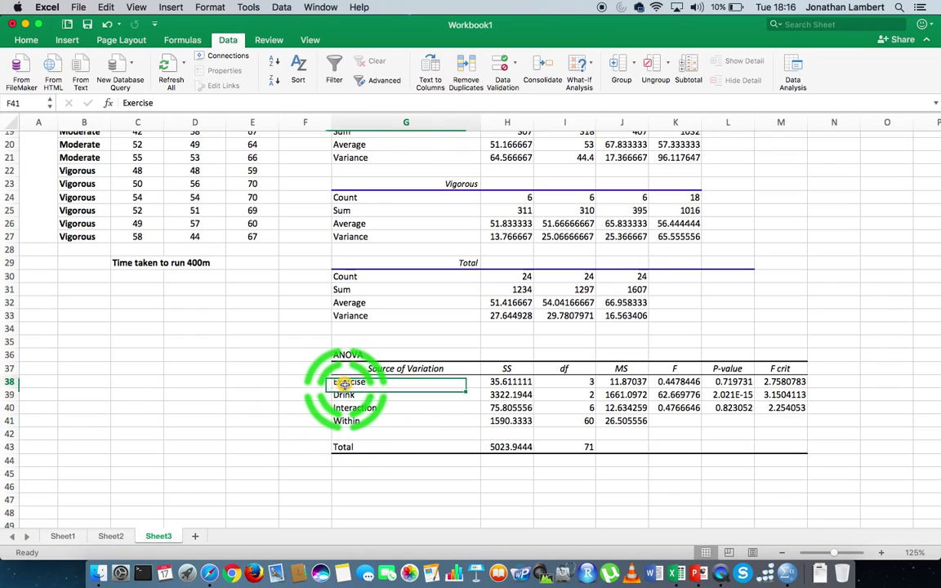
drag(472, 378, 778, 383)
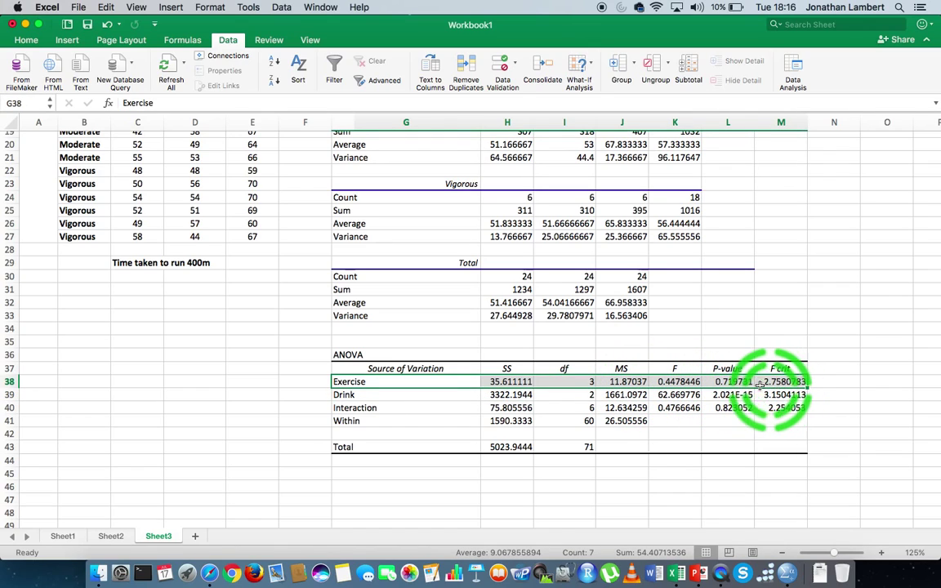
drag(353, 397, 762, 396)
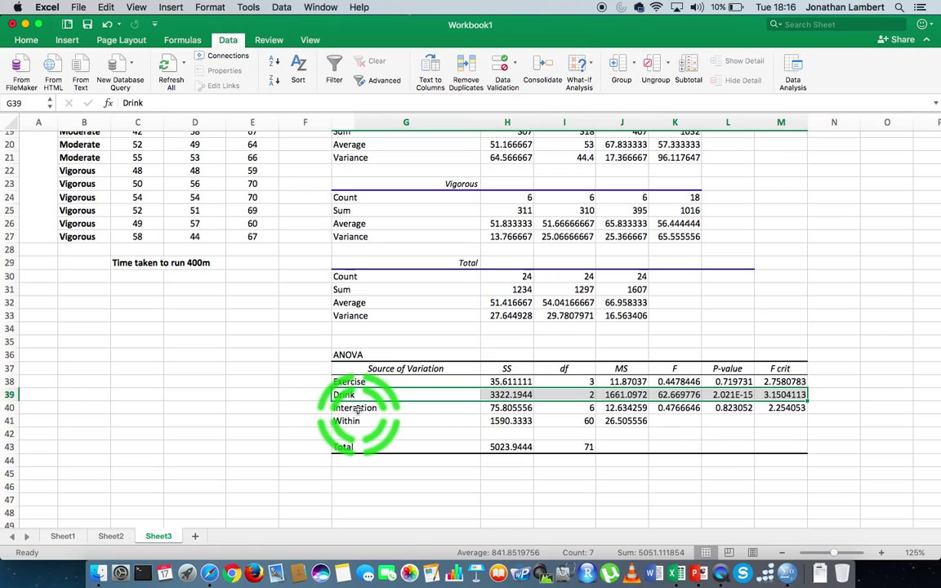
click(357, 410)
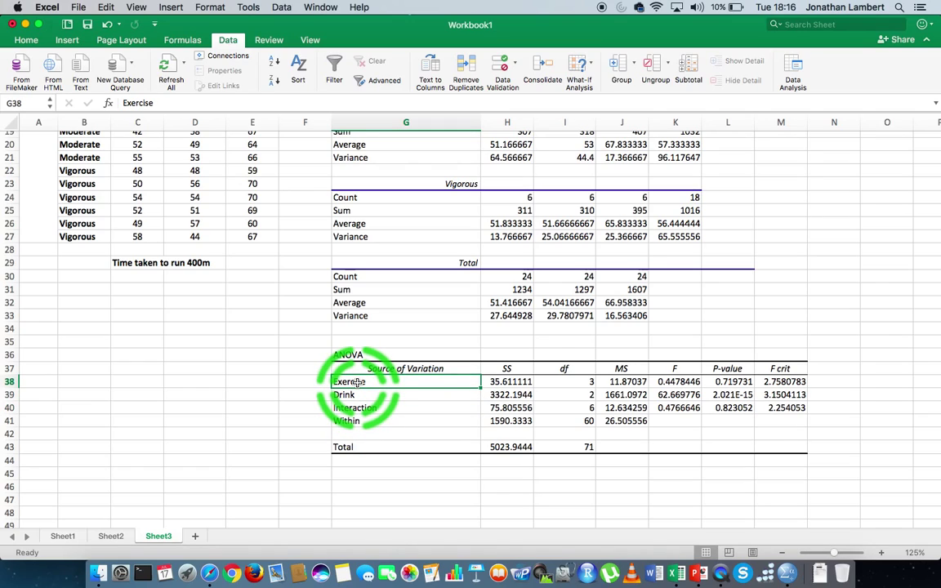
scroll(357, 382, up, 5)
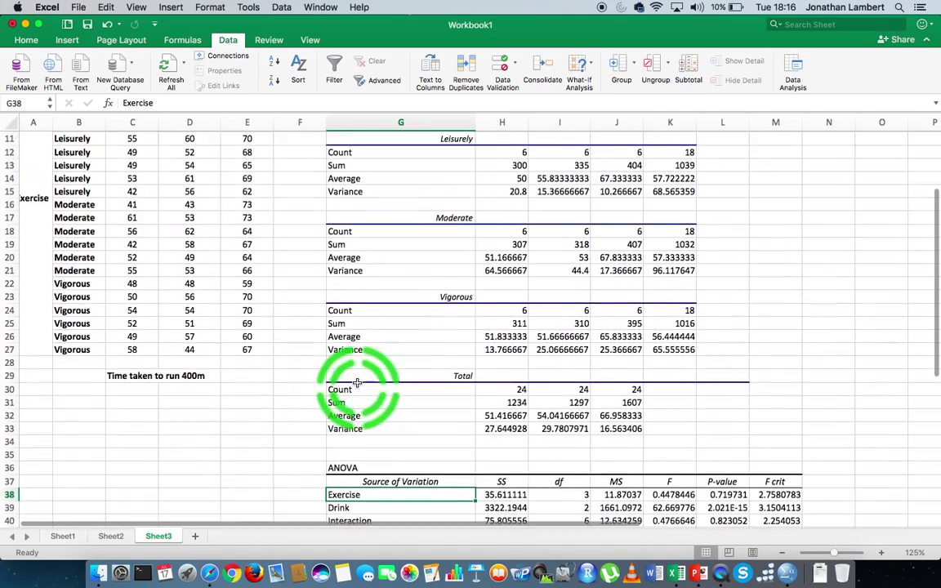
scroll(356, 382, up, 5)
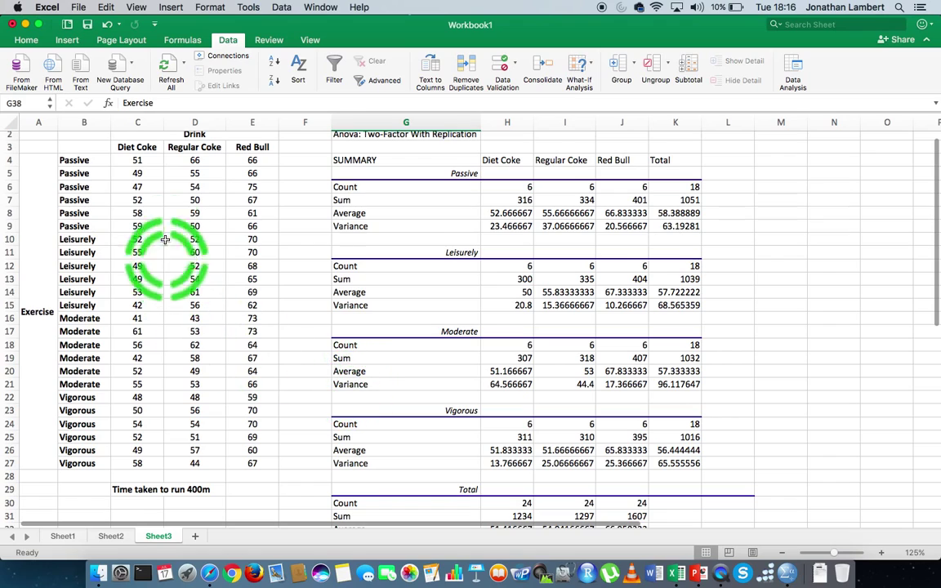
drag(131, 161, 249, 226)
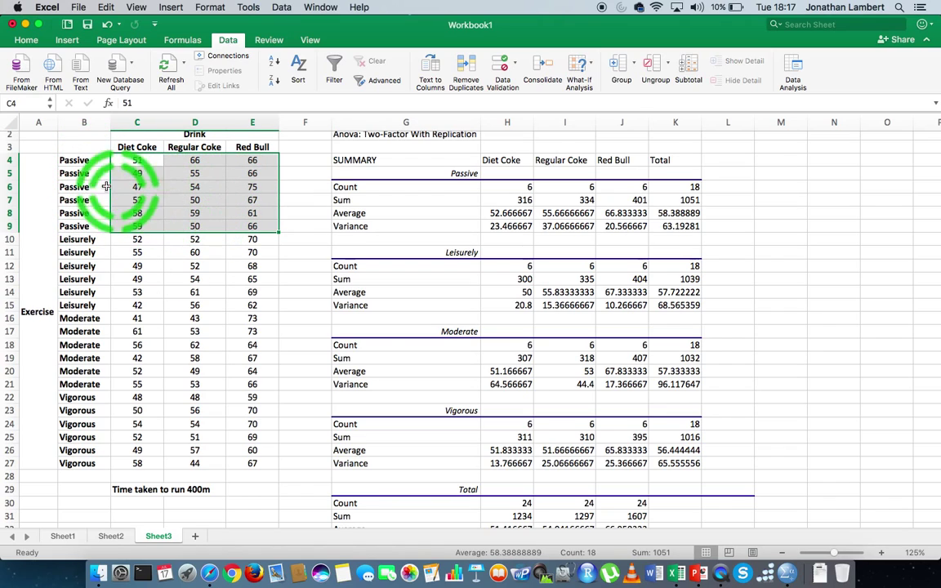
drag(123, 241, 237, 310)
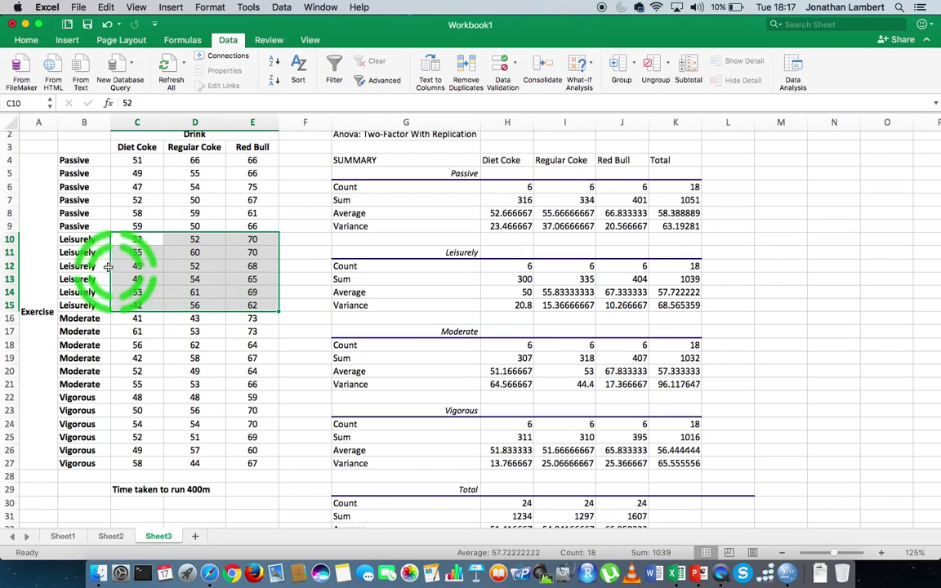
scroll(163, 269, down, 5)
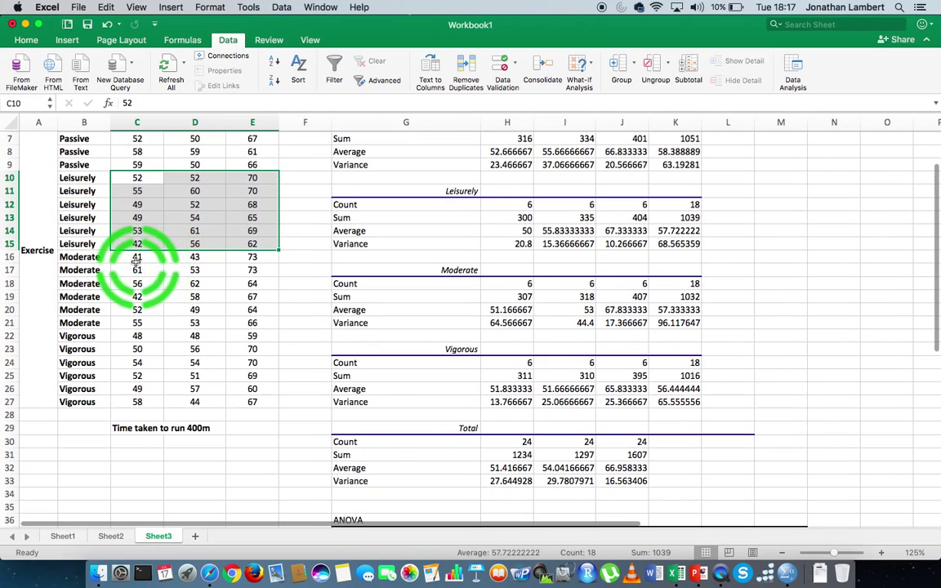
drag(136, 258, 241, 315)
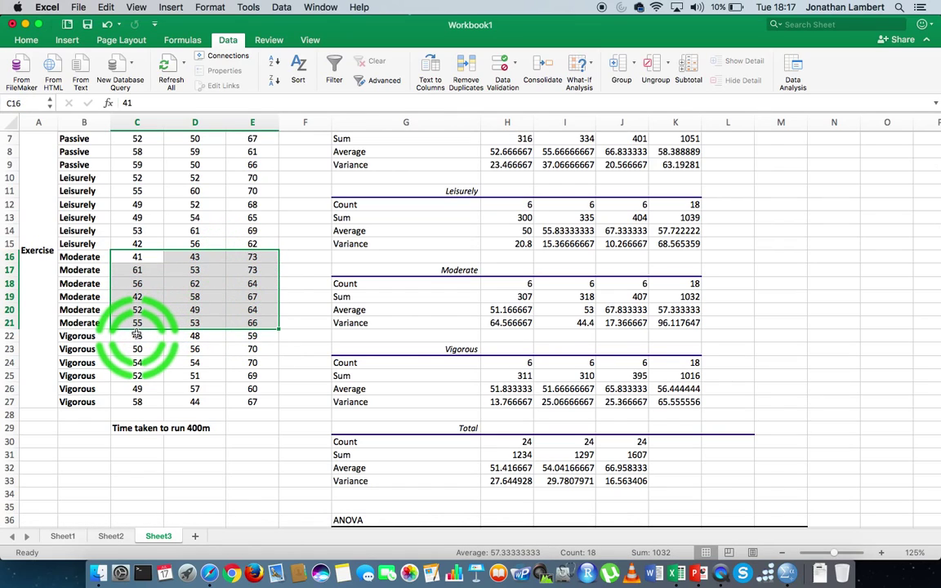
drag(137, 335, 235, 402)
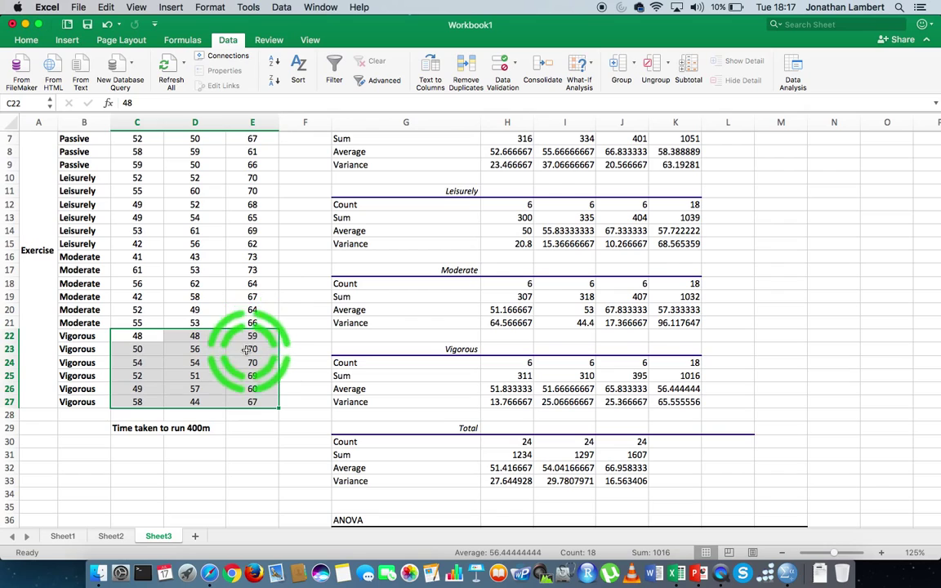
scroll(296, 427, down, 5)
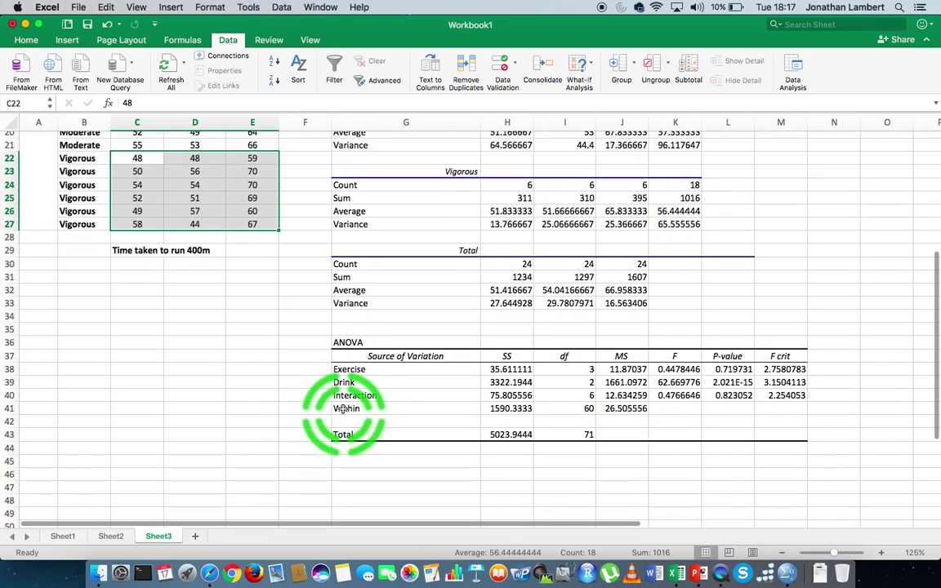
click(344, 369)
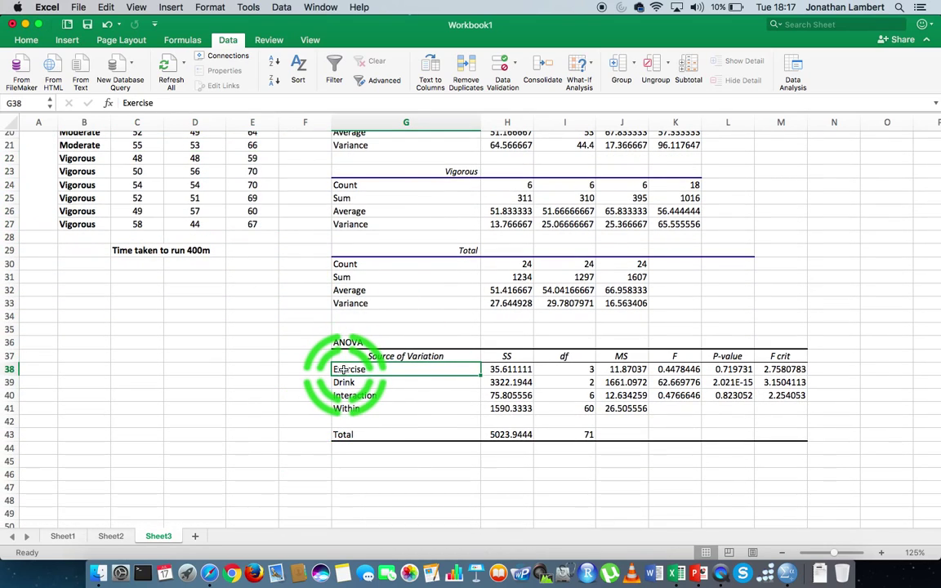